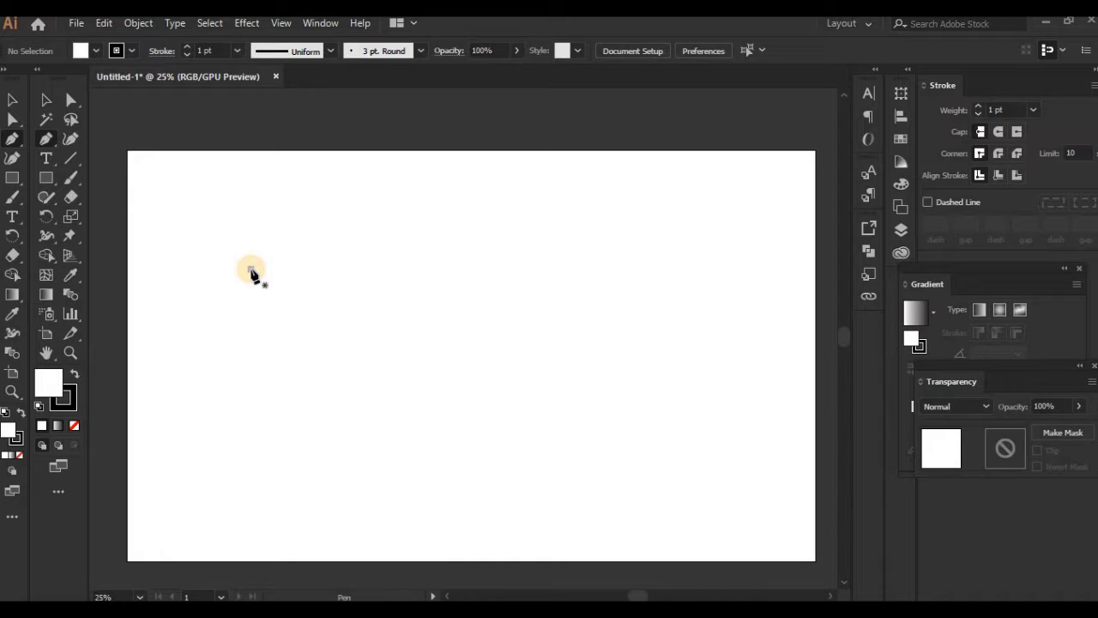
Step: Draw the wing's curved upper edge and five feather-like scallops down its right side with the Pen tool
click(329, 233)
drag(330, 232, 369, 232)
click(428, 200)
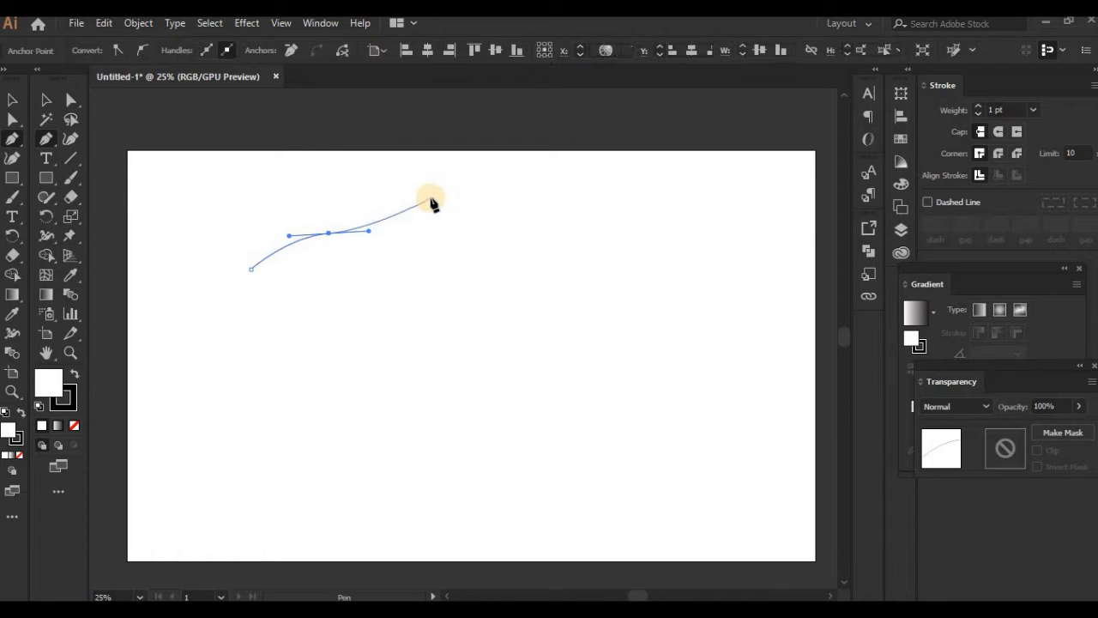
drag(429, 199, 403, 310)
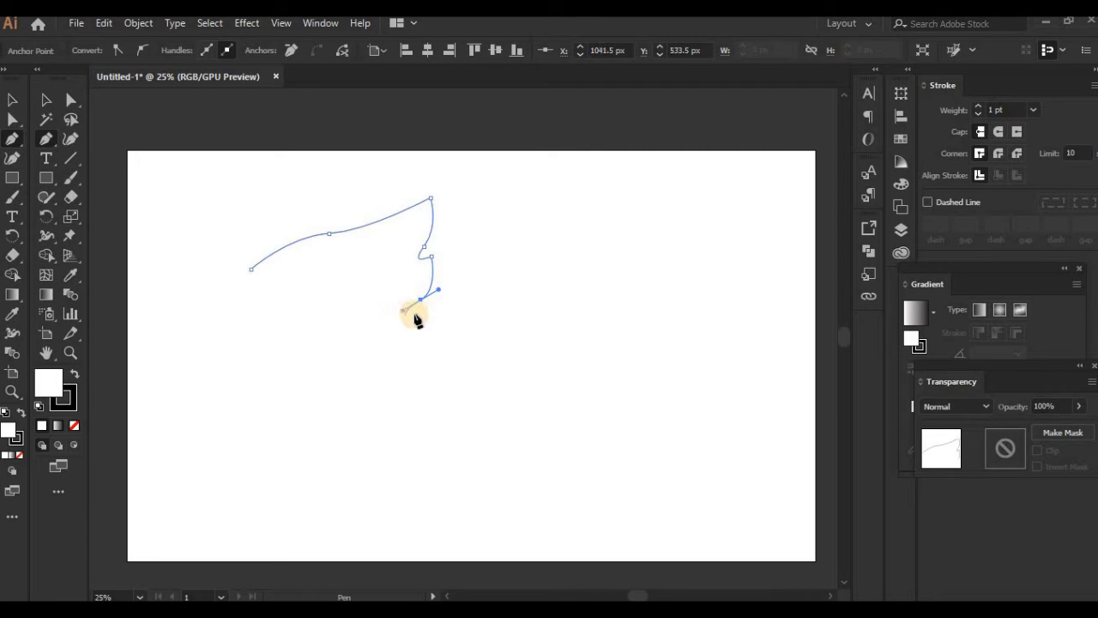
click(424, 303)
drag(413, 338, 391, 360)
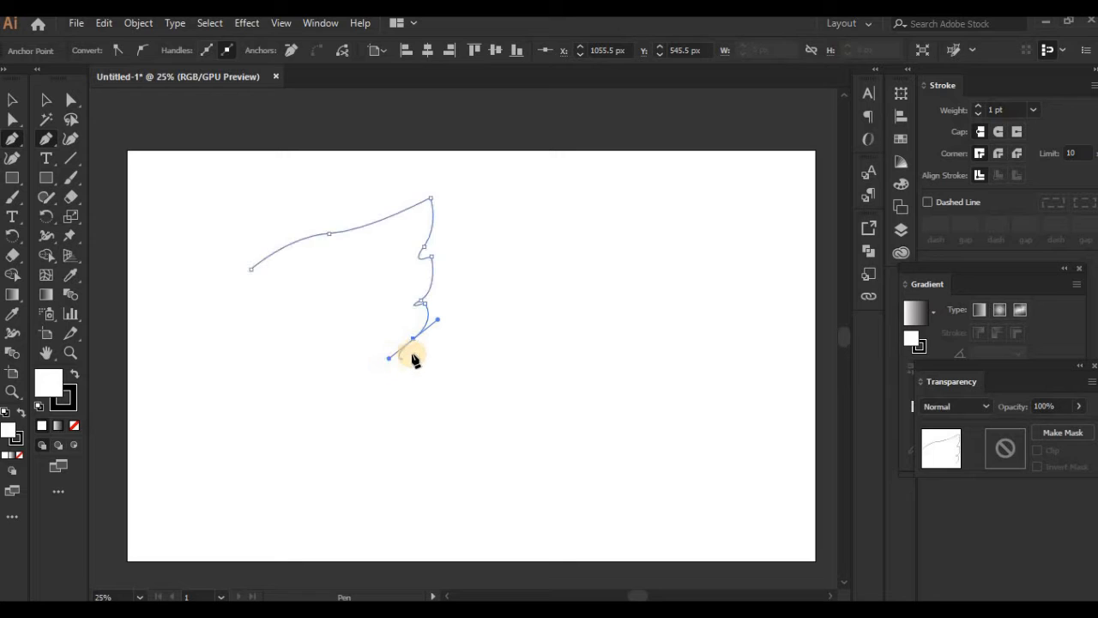
click(421, 346)
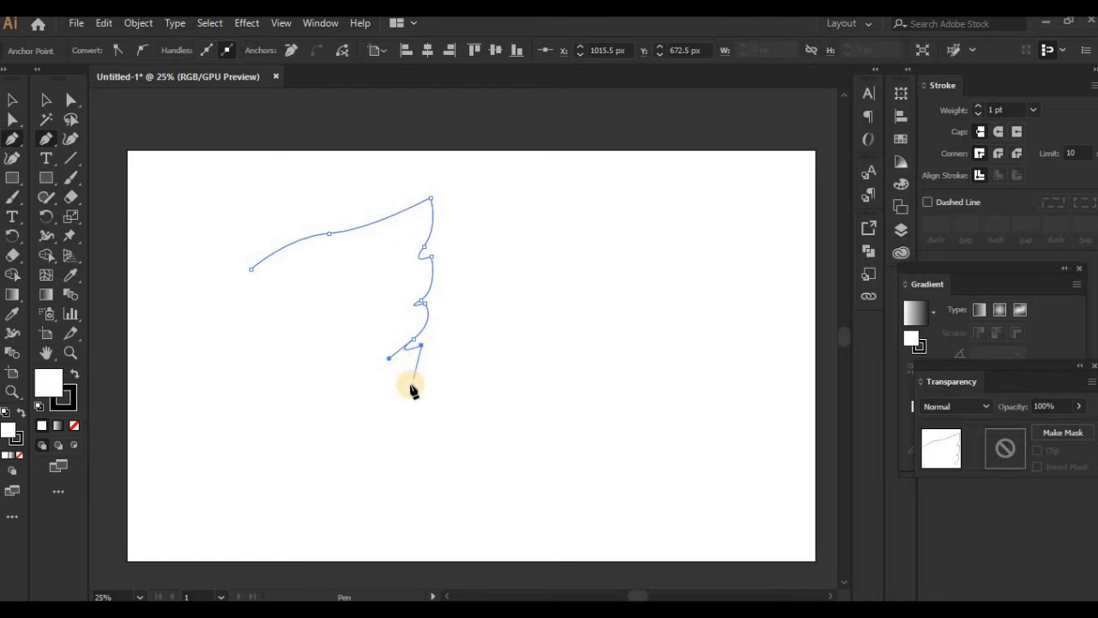
drag(410, 384, 390, 427)
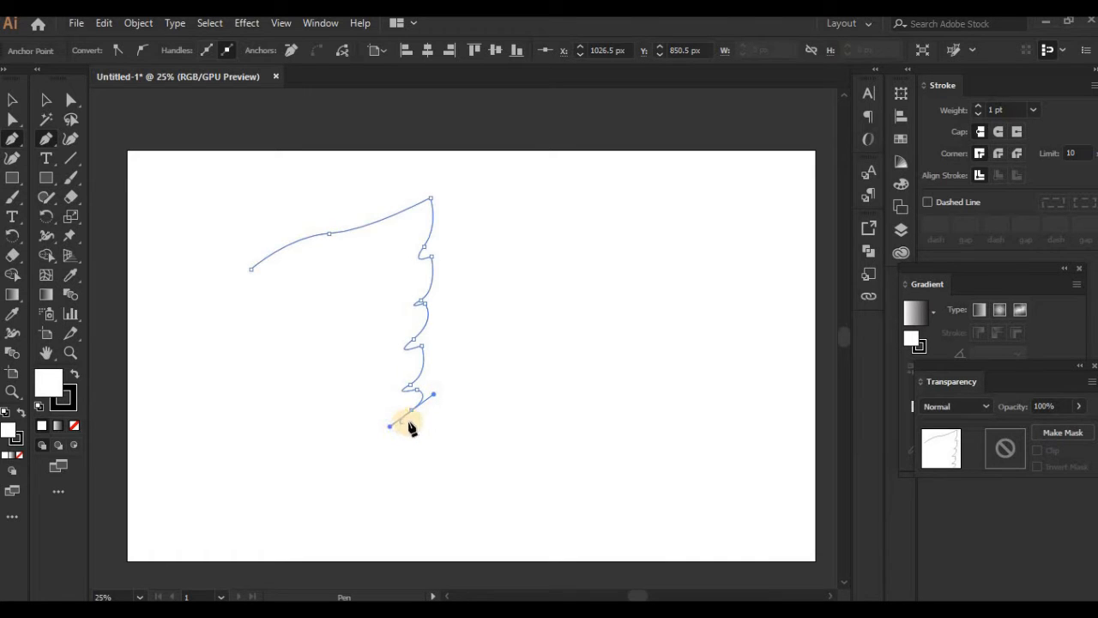
click(411, 420)
Step: Close the wing outline with a deep rounded lower curve and a short left edge, and narrow the shape horizontally from its left side
click(248, 313)
drag(248, 313, 216, 180)
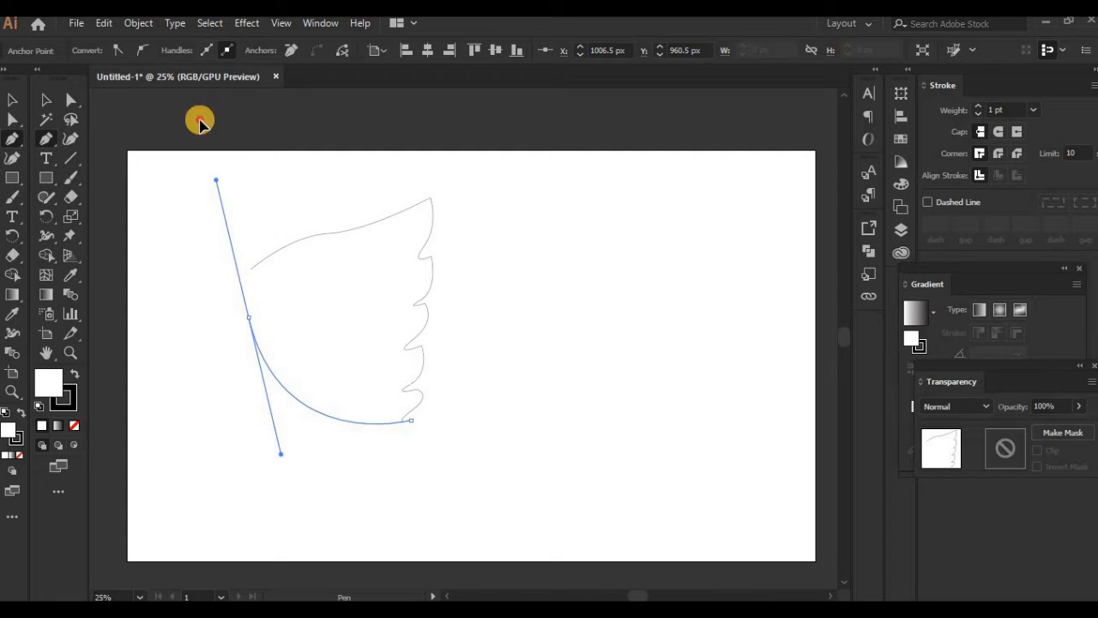
drag(199, 122, 198, 110)
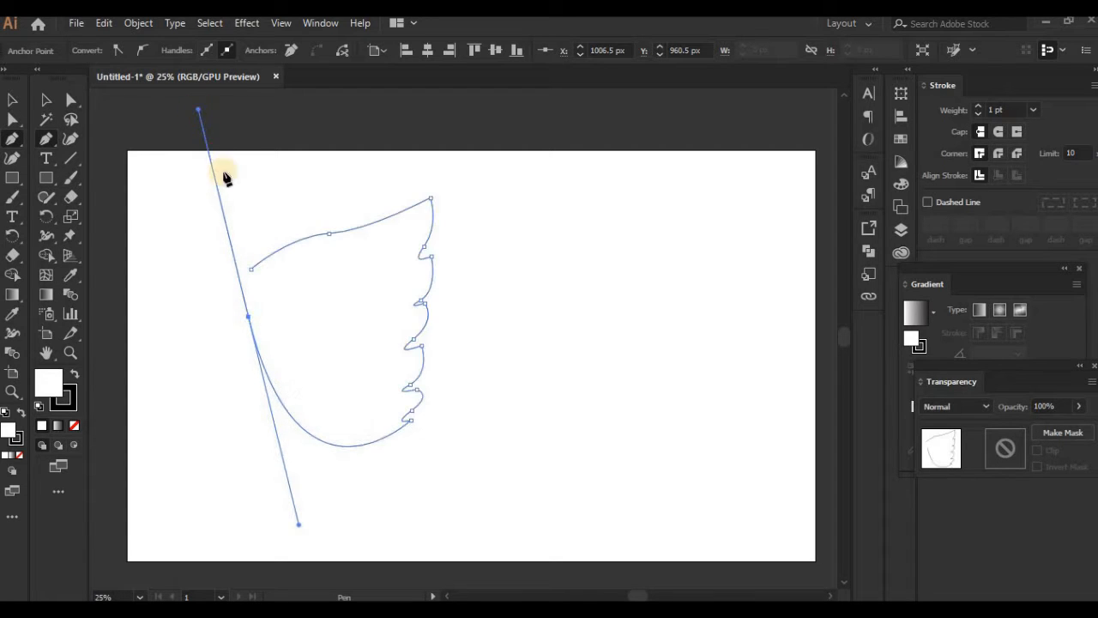
click(248, 316)
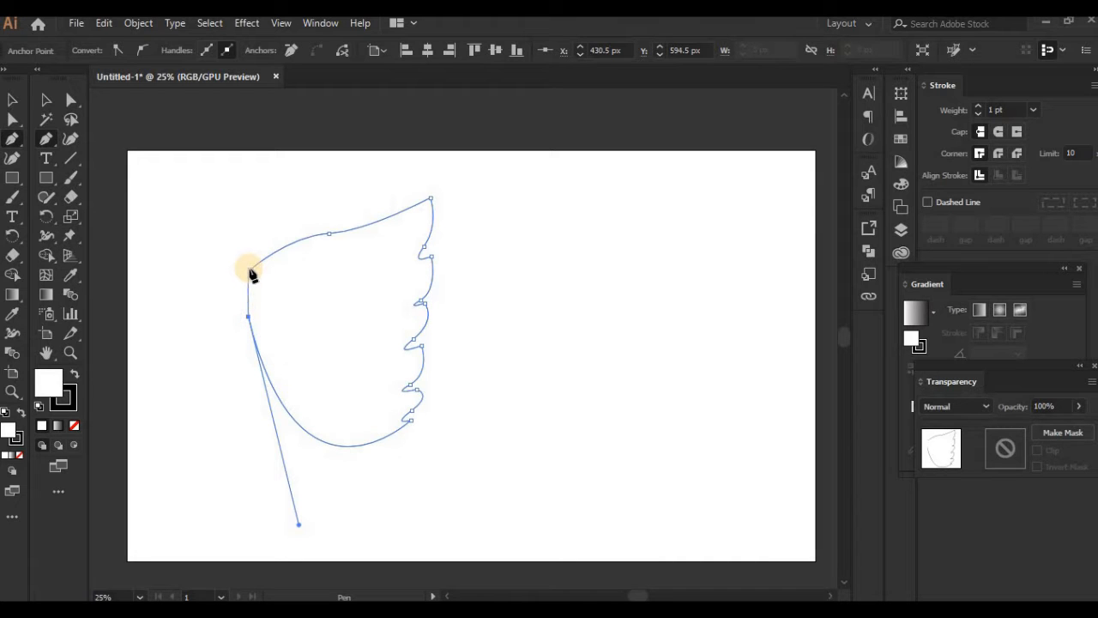
click(251, 271)
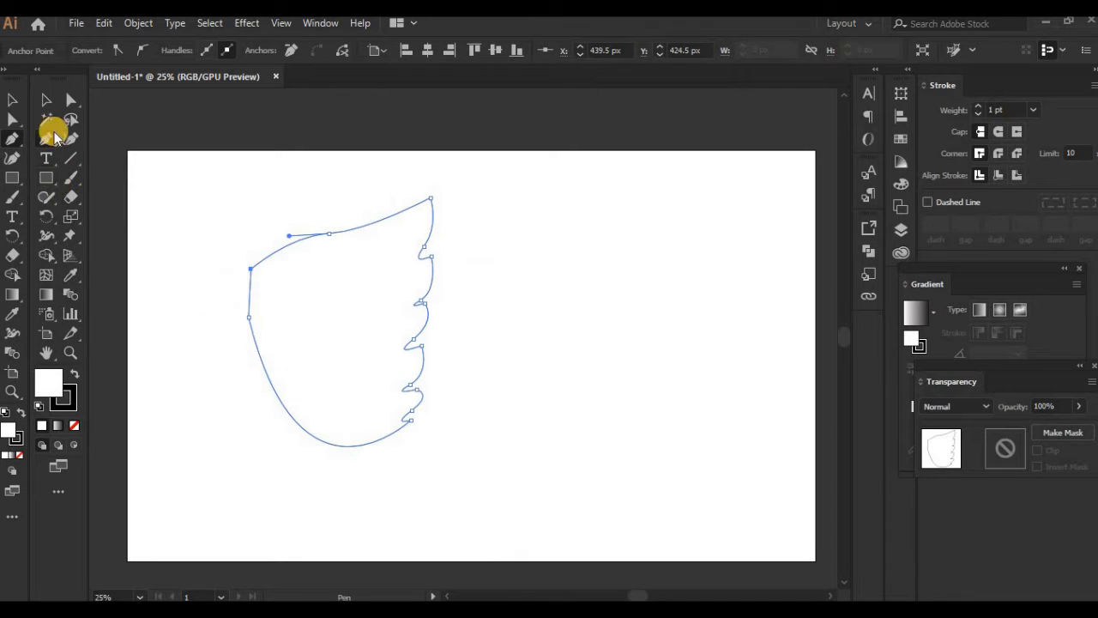
click(46, 99)
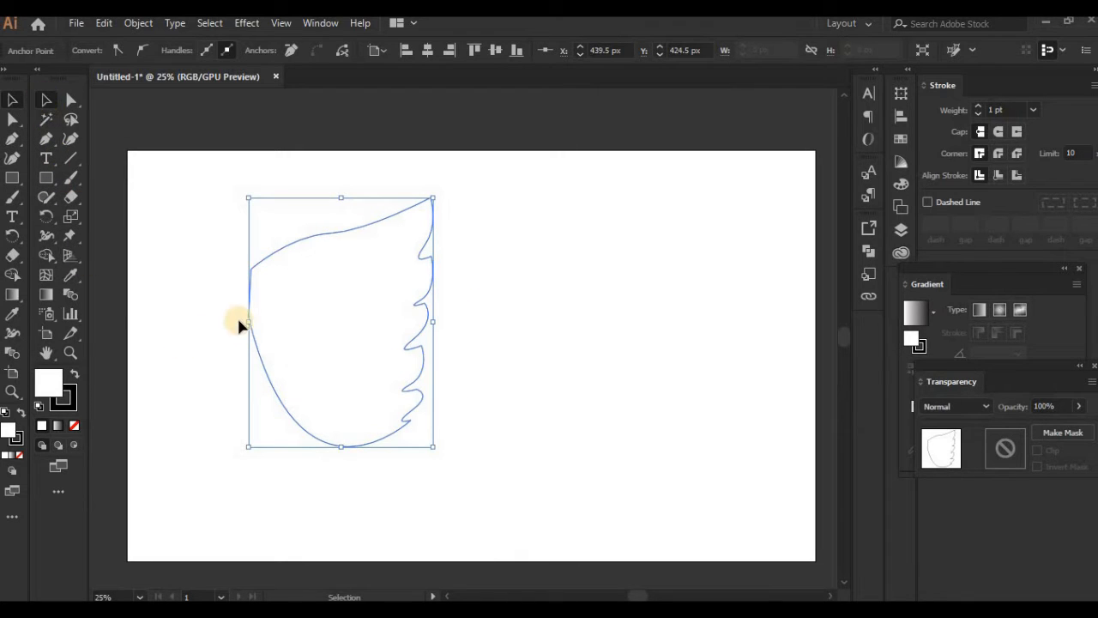
drag(251, 322, 302, 321)
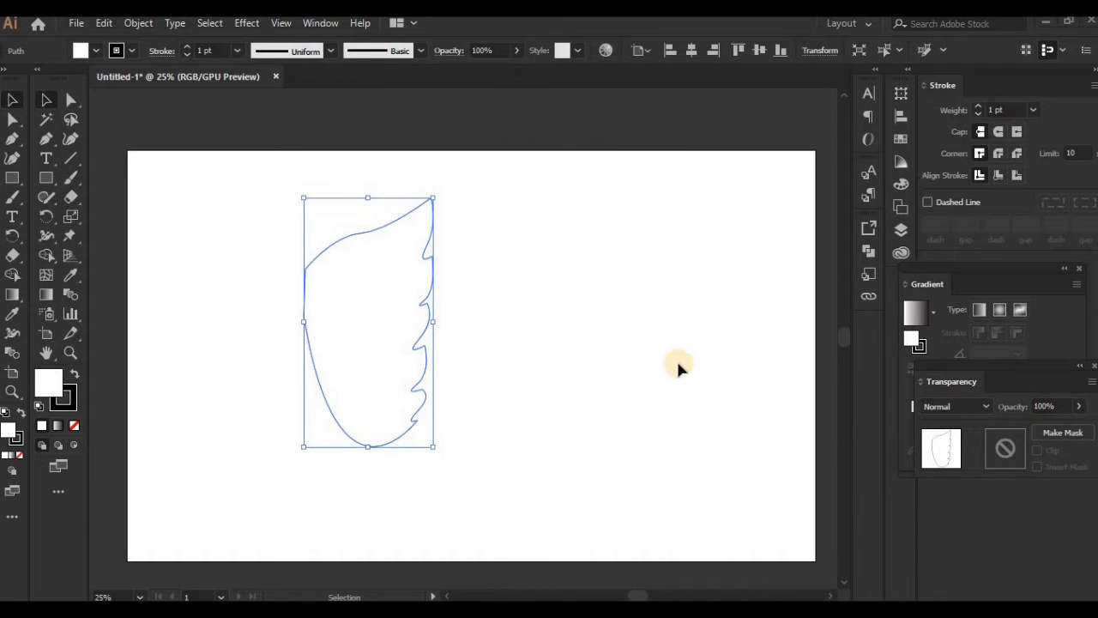
Step: Fill the wing with the default white-to-black linear gradient
drag(1003, 284, 957, 243)
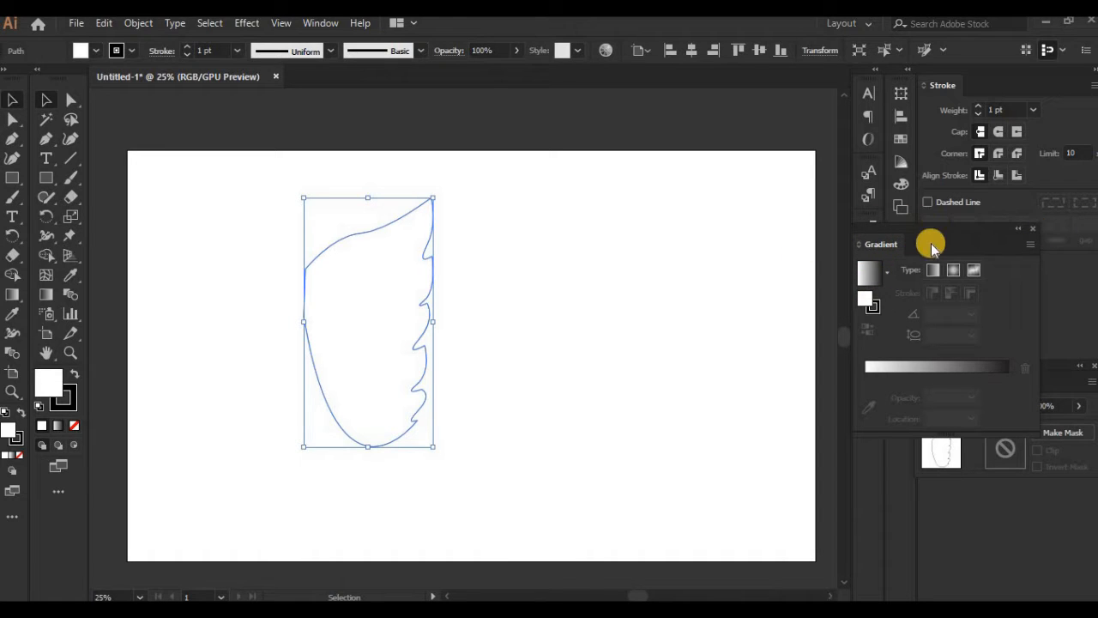
click(323, 23)
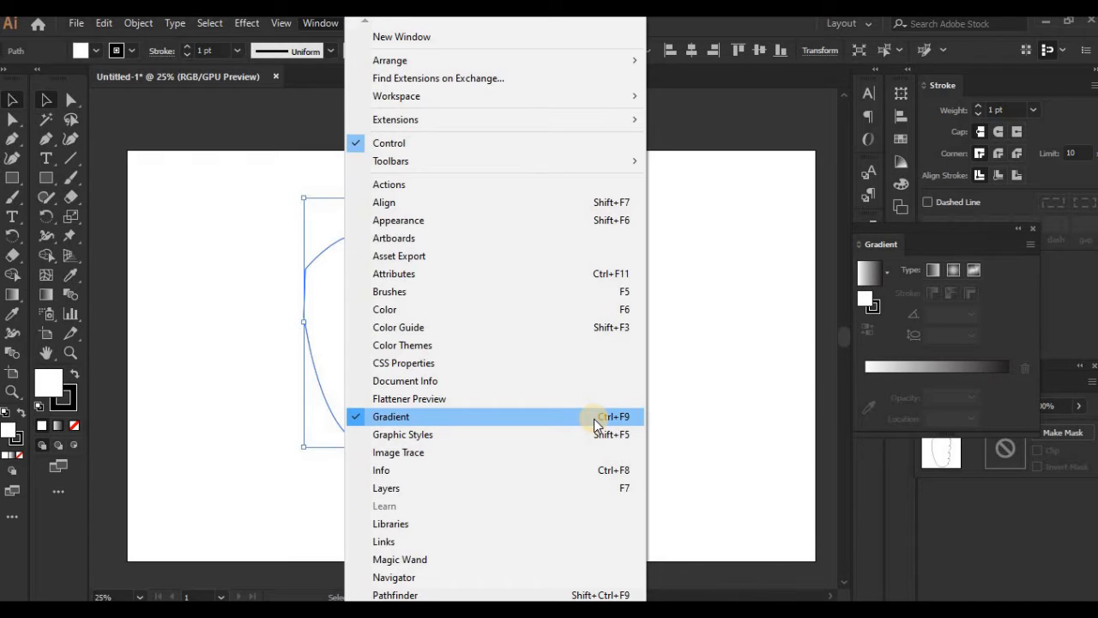
click(931, 244)
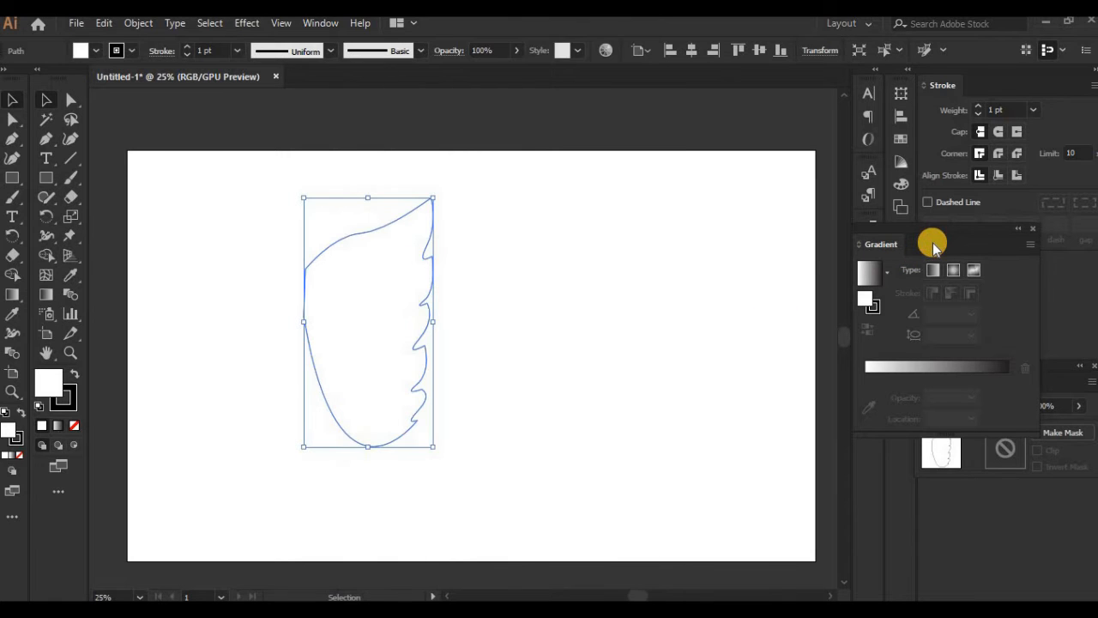
click(870, 276)
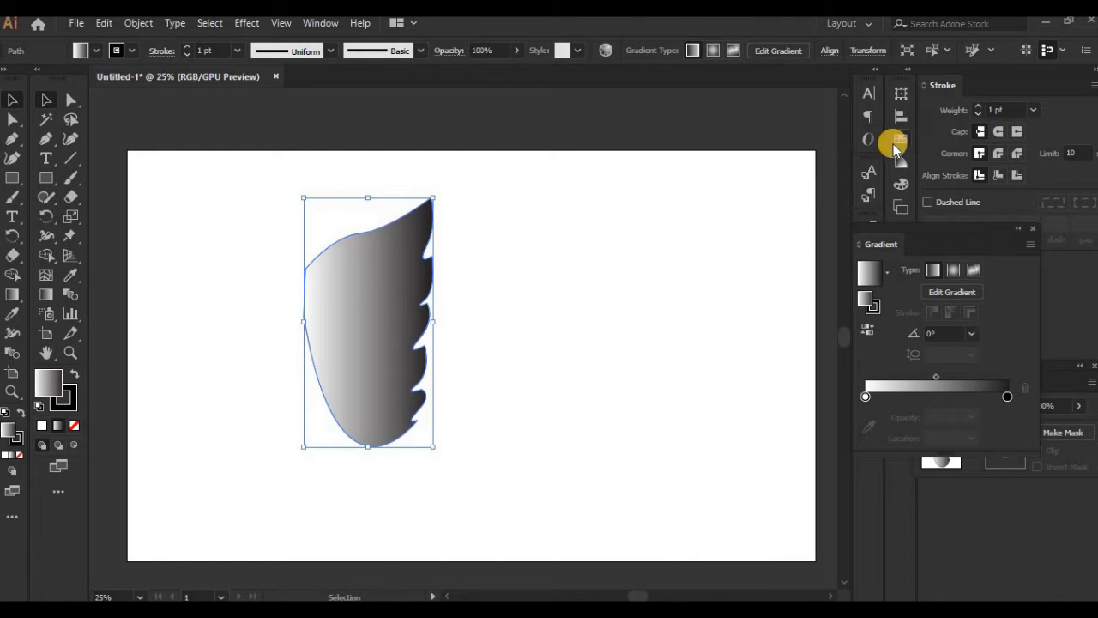
Step: Recolor the gradient's black end stop orange (R=241 G=90 B=36) and add a second orange stop at about 72%
click(899, 139)
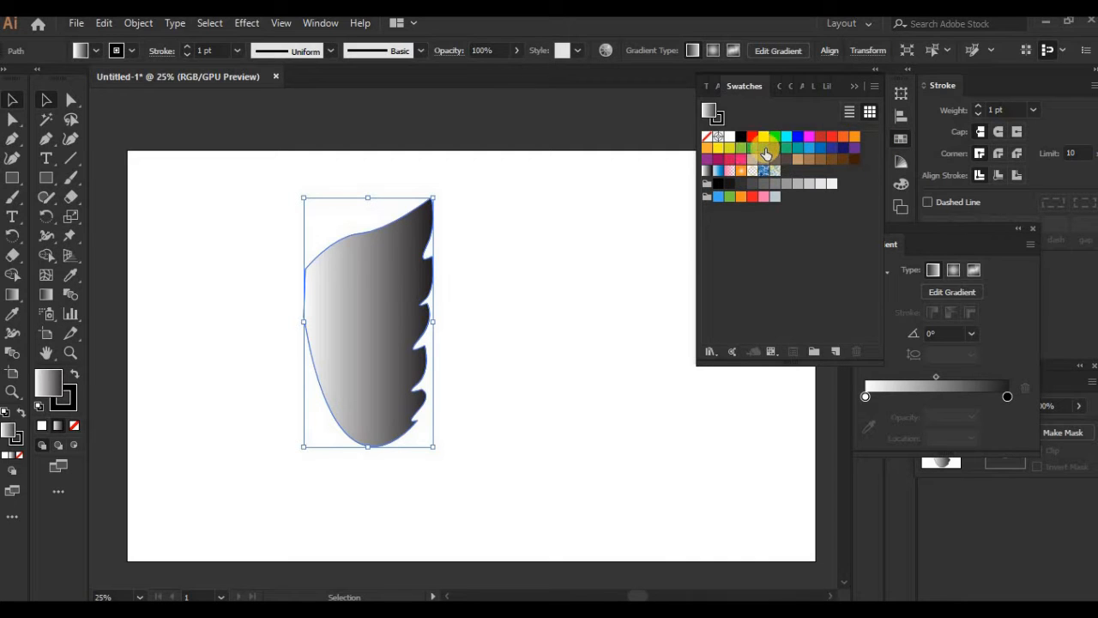
drag(845, 139, 1007, 393)
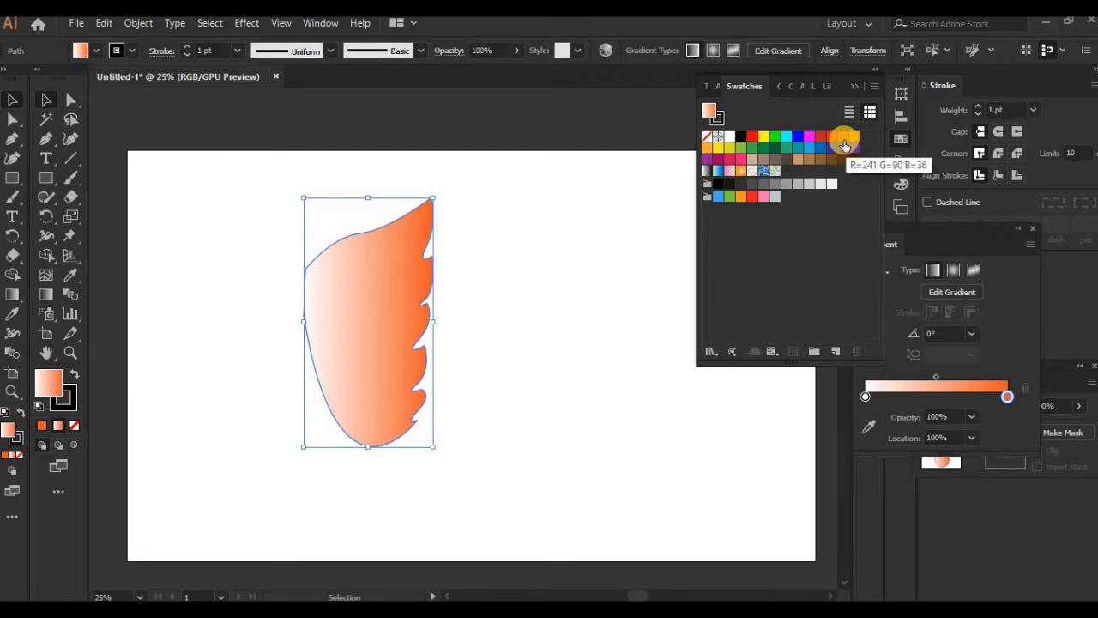
drag(844, 143, 970, 395)
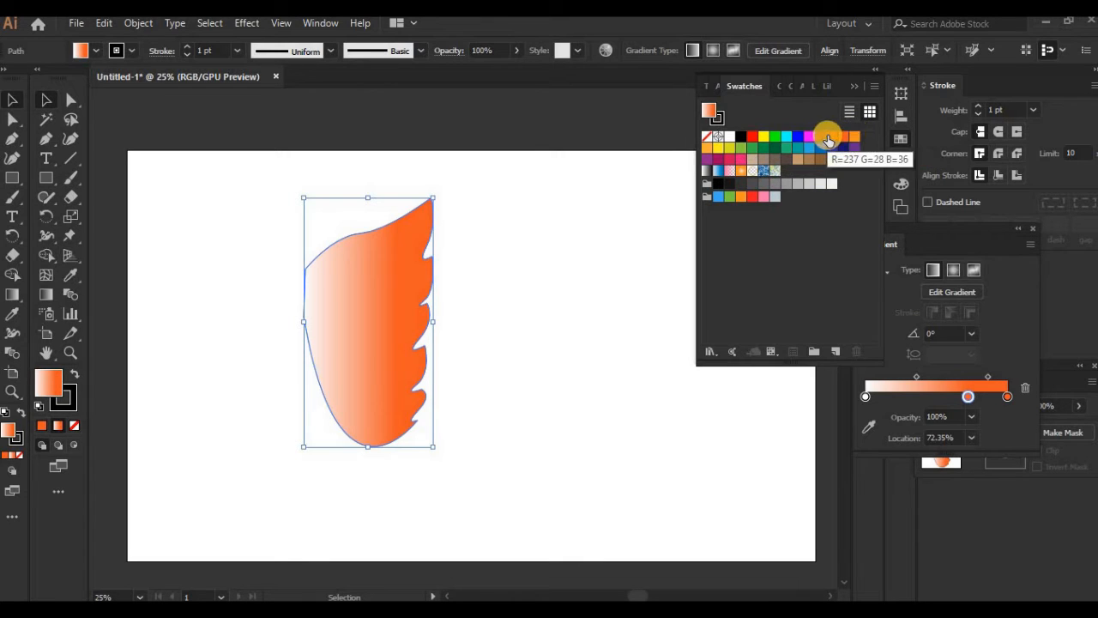
Step: Add a yellow-orange stop at about 42% of the gradient, between the white and orange stops
drag(828, 138, 928, 396)
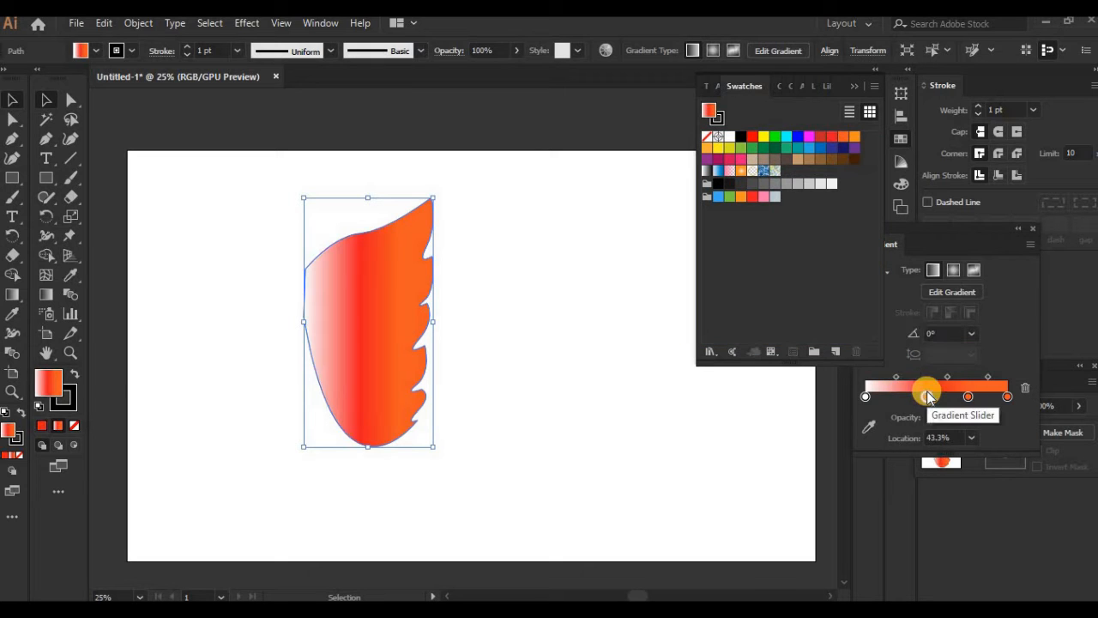
click(1021, 390)
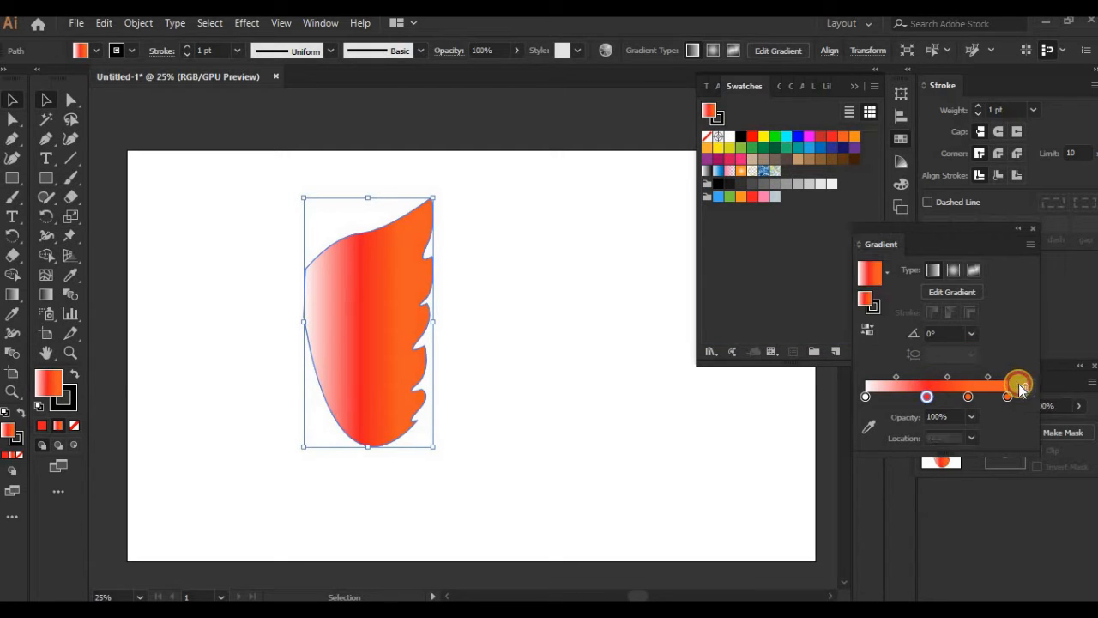
drag(706, 147, 930, 397)
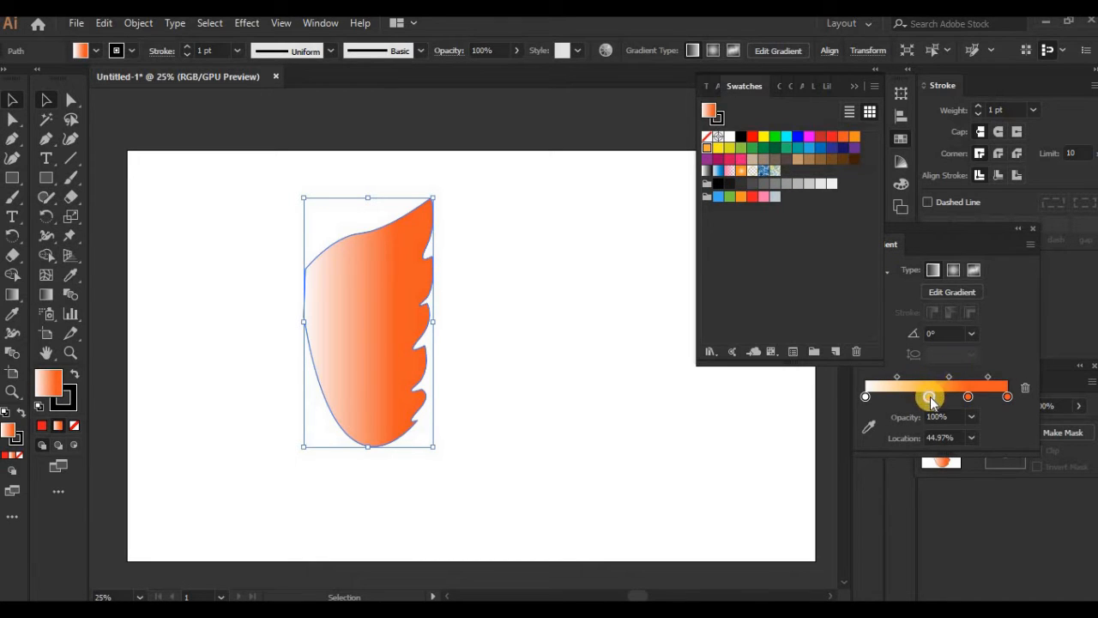
drag(930, 399, 925, 400)
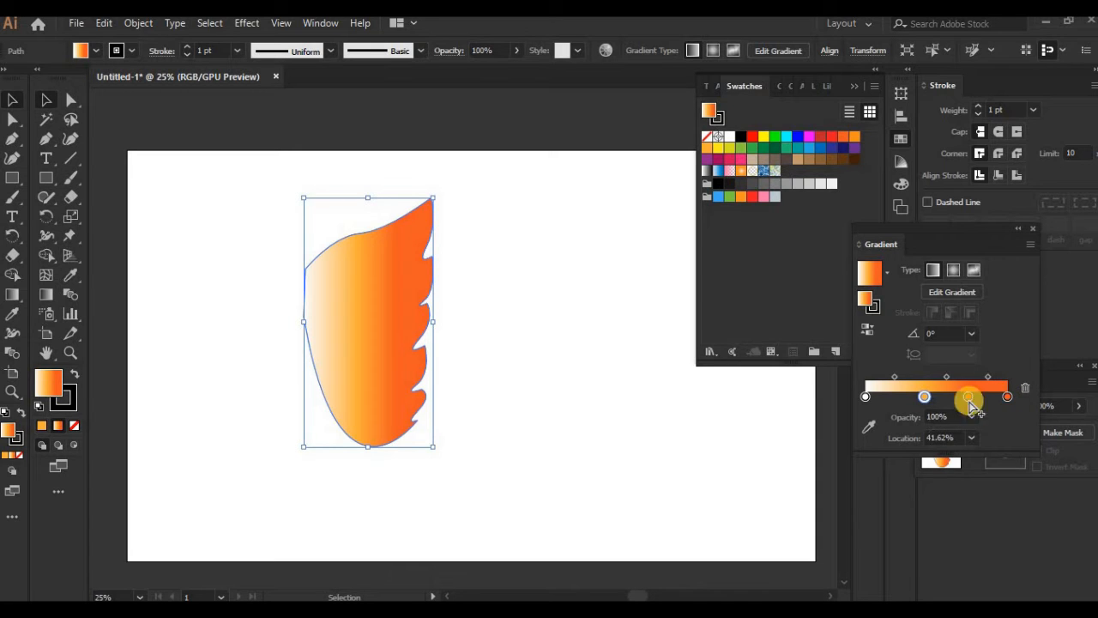
click(854, 87)
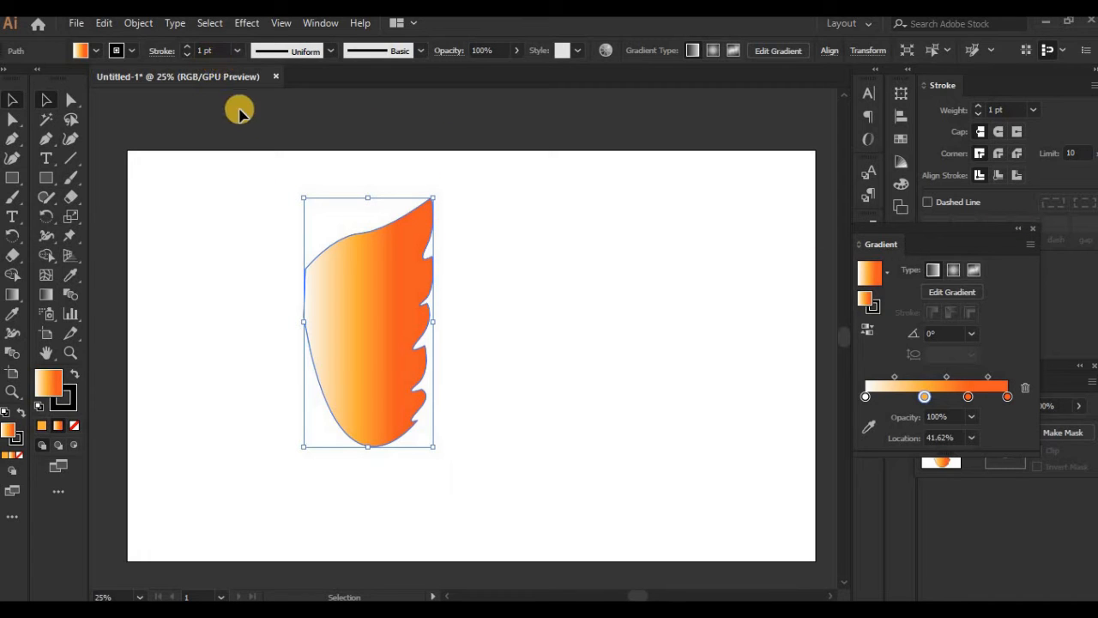
Step: Set the wing's stroke weight to 0.25 pt
click(240, 50)
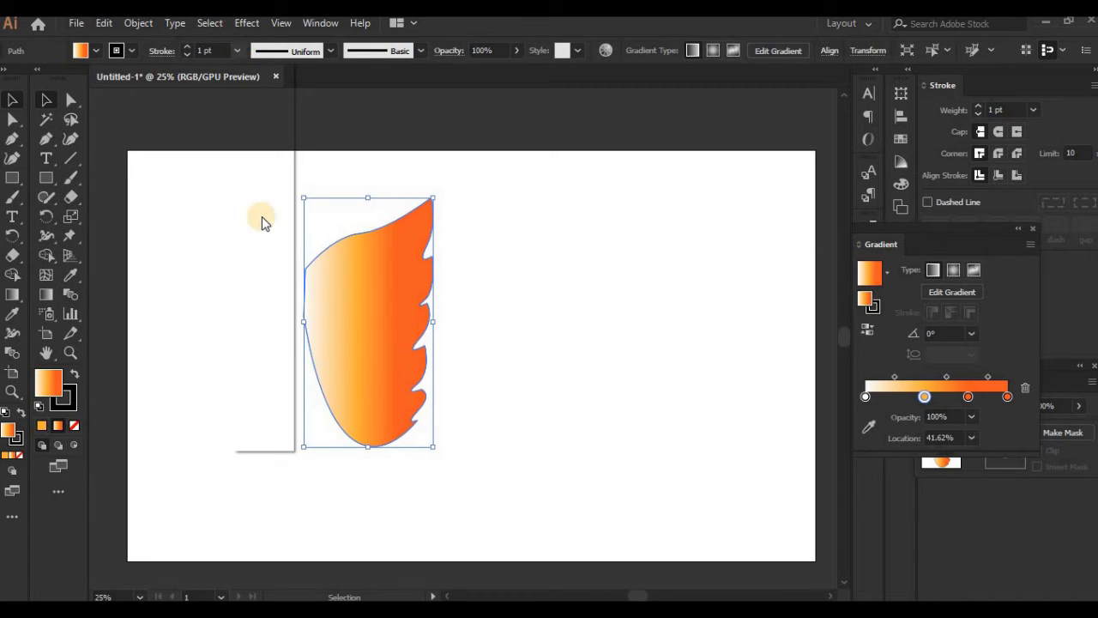
click(261, 67)
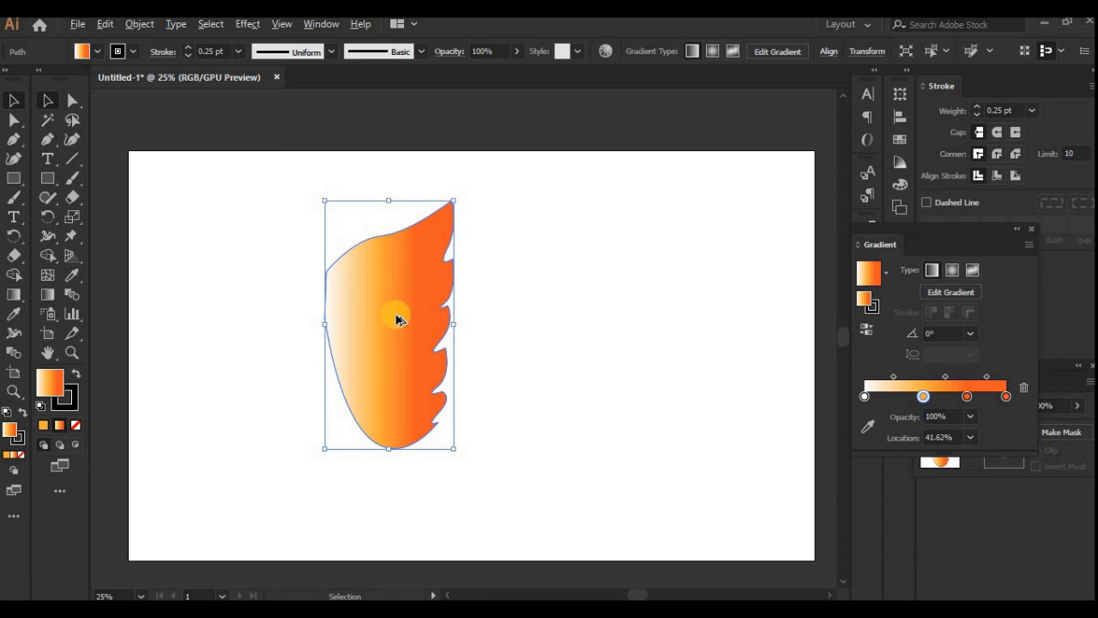
Step: Copy the wing twice and place the horizontally mirrored front copy left of the original as the opposite wing
drag(396, 319, 453, 327)
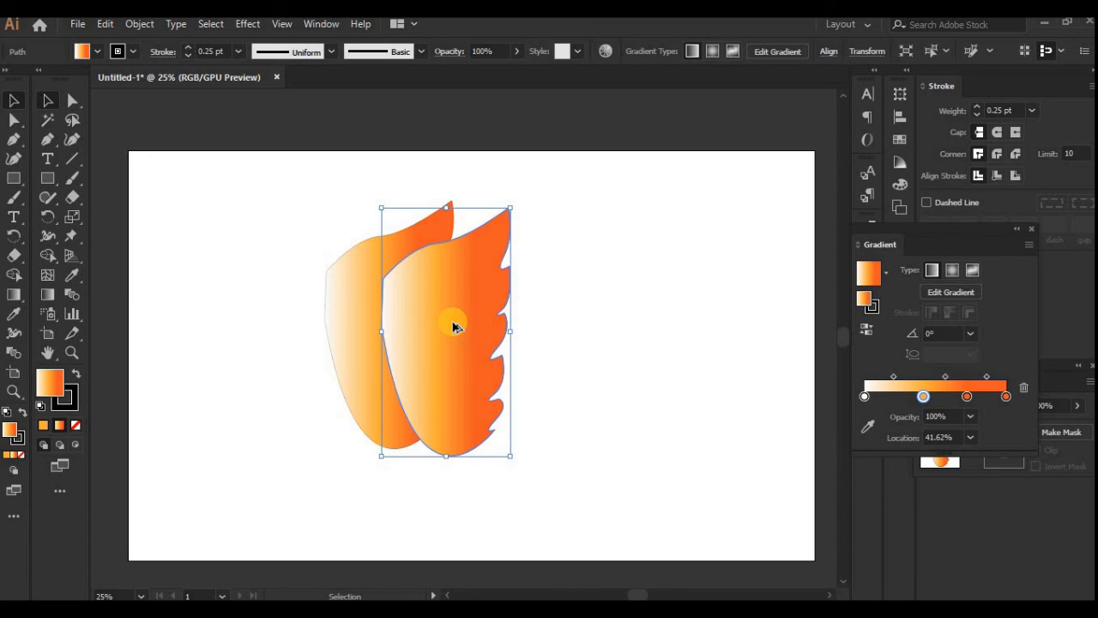
drag(452, 327, 504, 336)
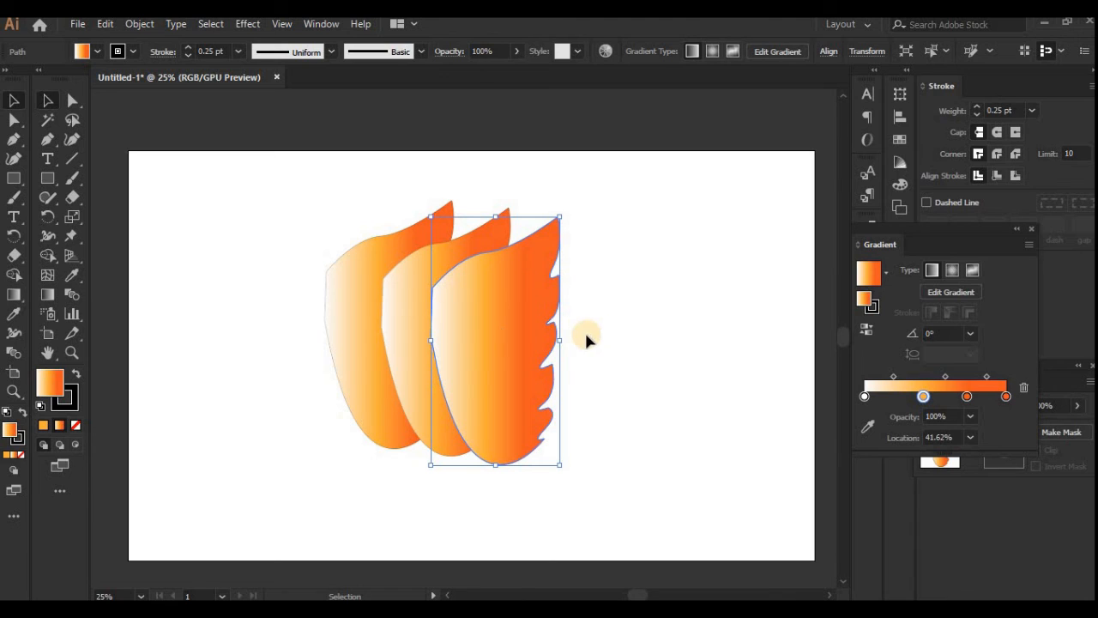
drag(562, 341, 296, 326)
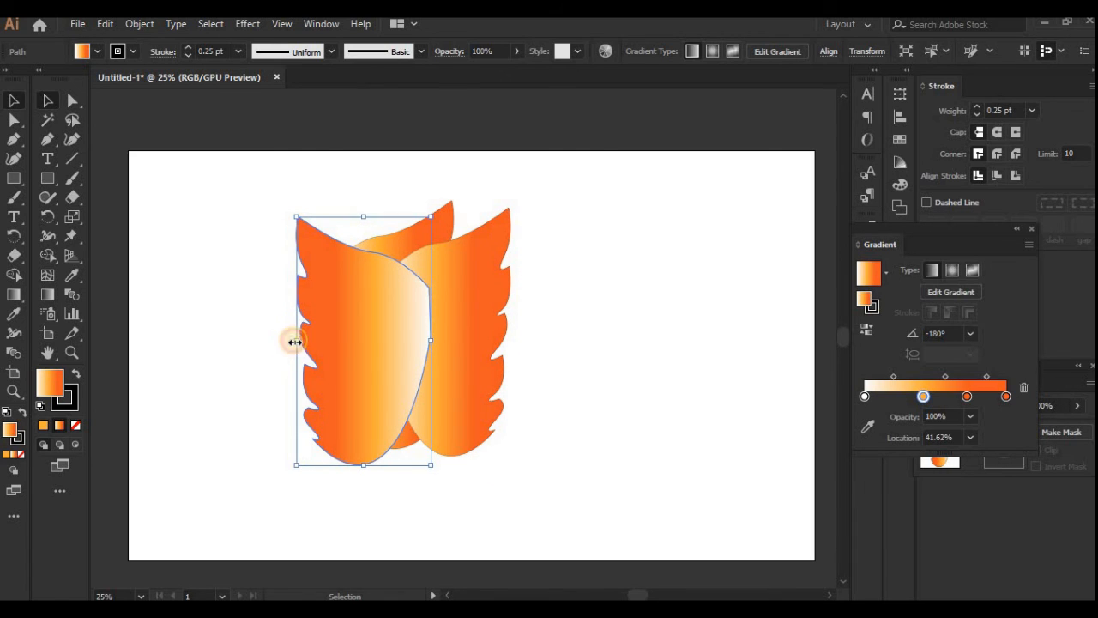
mouse_move(293, 342)
mouse_down()
mouse_move(279, 342)
mouse_move(301, 342)
mouse_up()
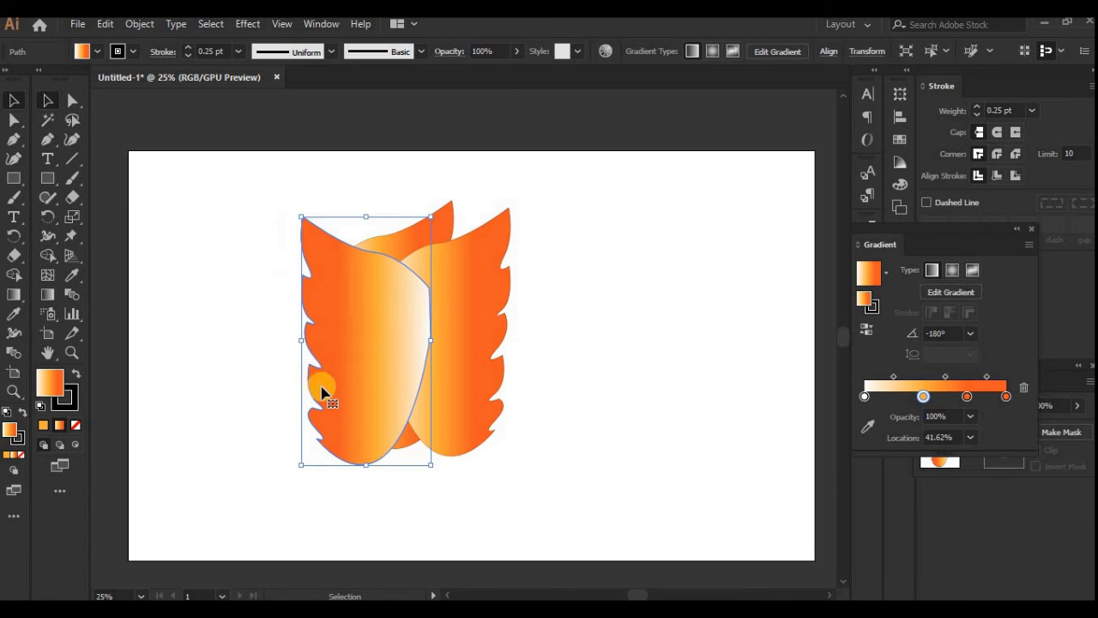
drag(377, 375, 246, 357)
Step: Delete the extra unmirrored wing copy that overlaps the original, leaving nothing selected
click(437, 362)
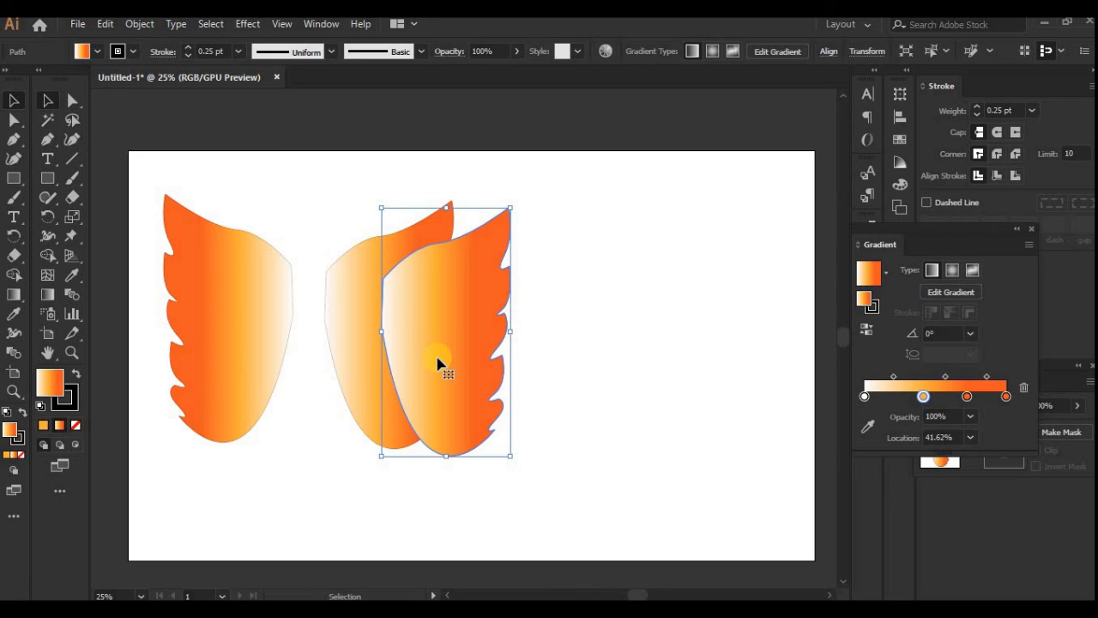
key(Delete)
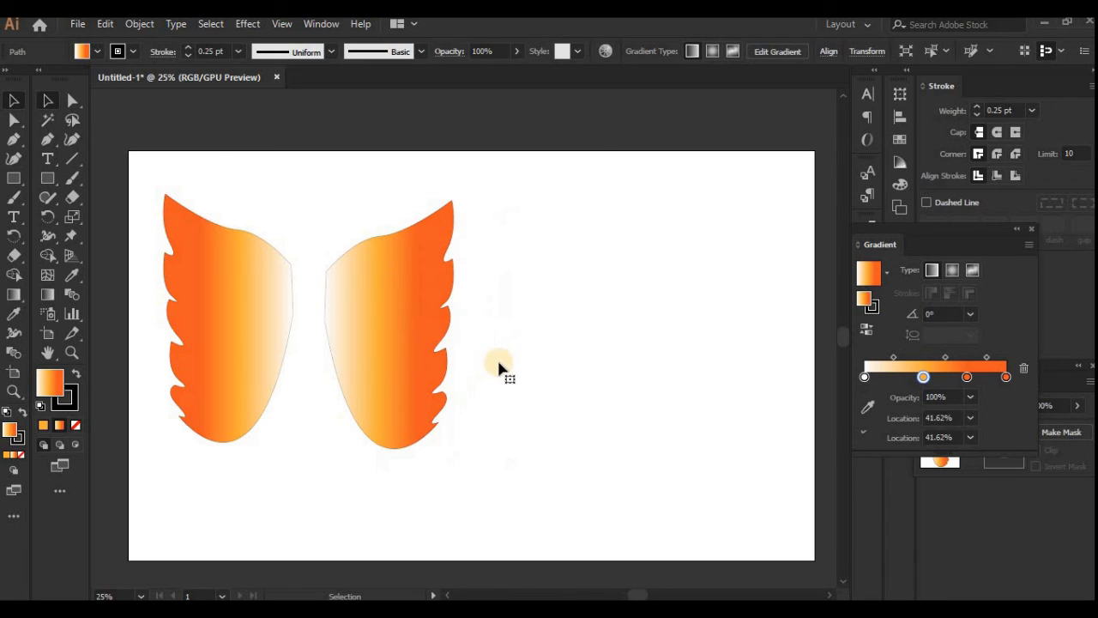
click(363, 362)
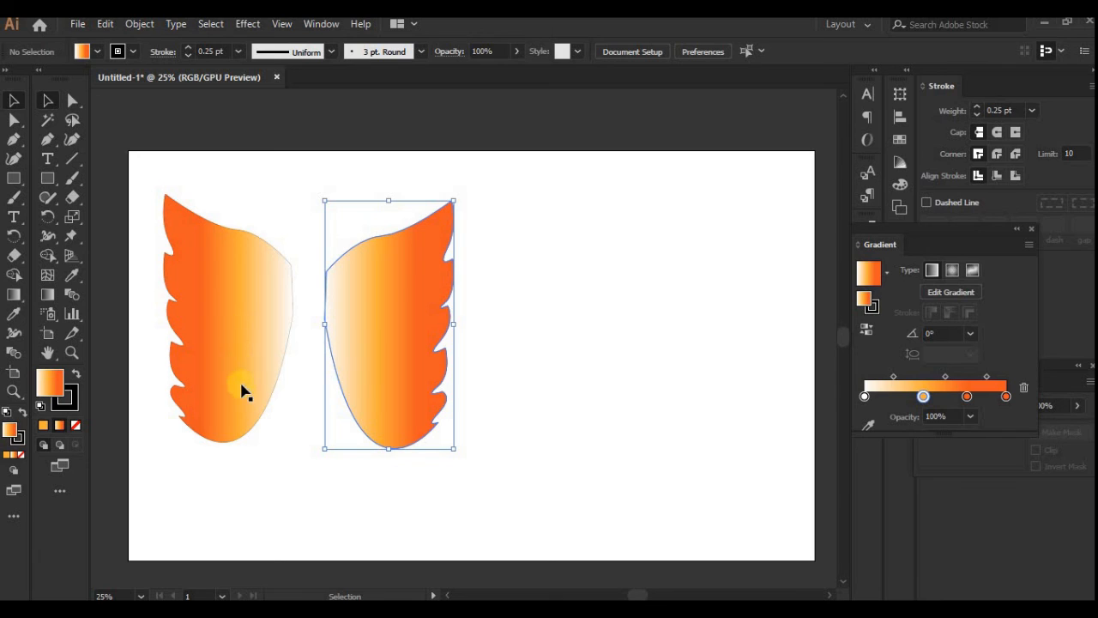
click(595, 444)
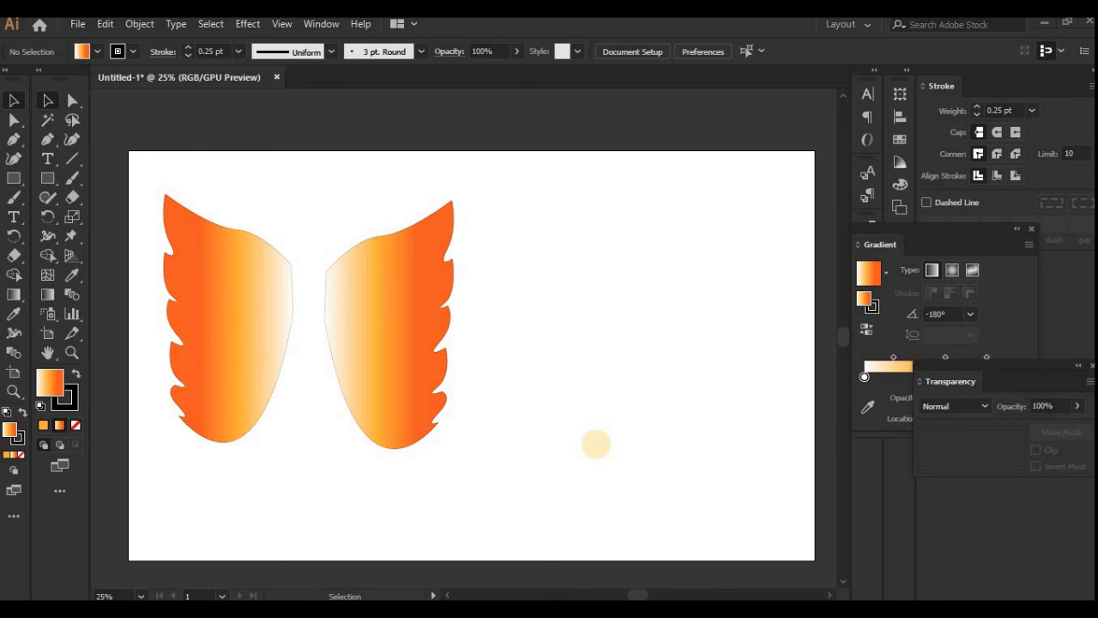